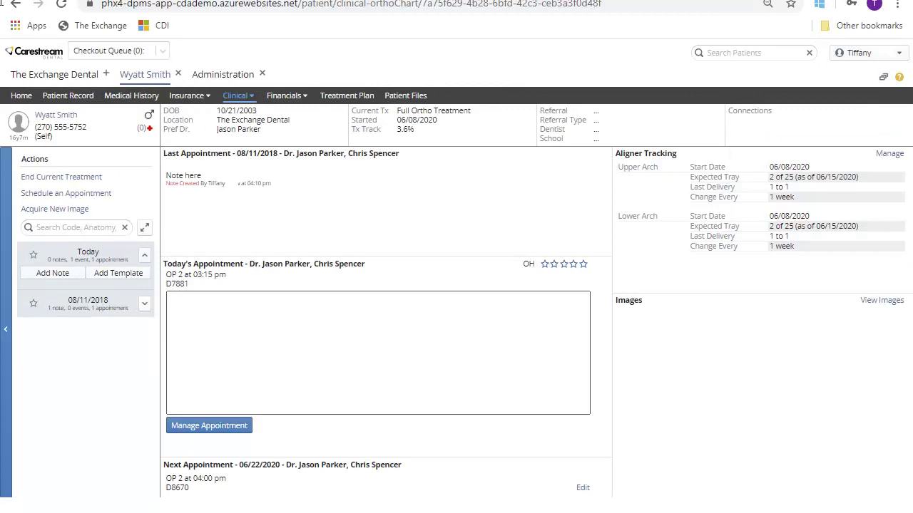
Step: Enter the note "note here" for today's appointment and score the patient's oral hygiene 5 stars
{"action": "left_click", "coordinate": [224, 346]}
{"action": "type", "text": "Note here"}
{"action": "left_click", "coordinate": [583, 264]}
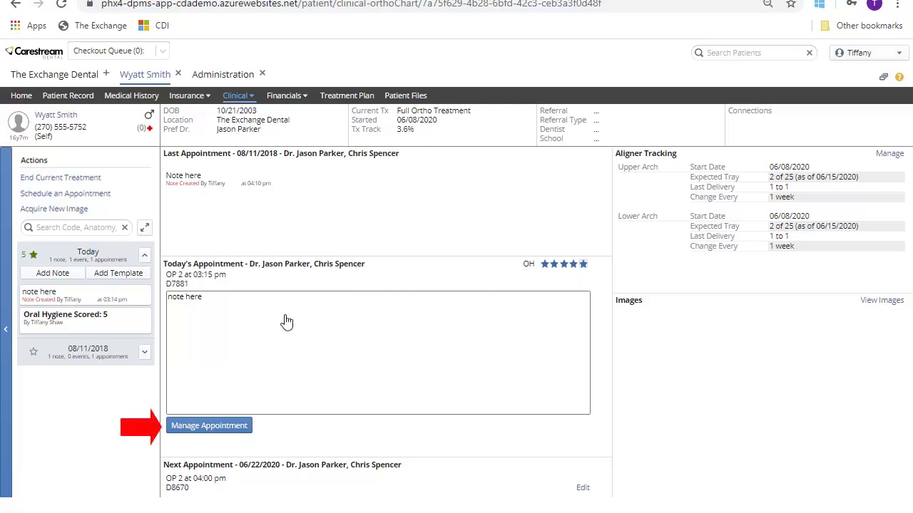
Step: Mark the D7881 occlusal orthotic device adjustment as complete in today's appointment and save the changes
{"action": "left_click", "coordinate": [209, 428]}
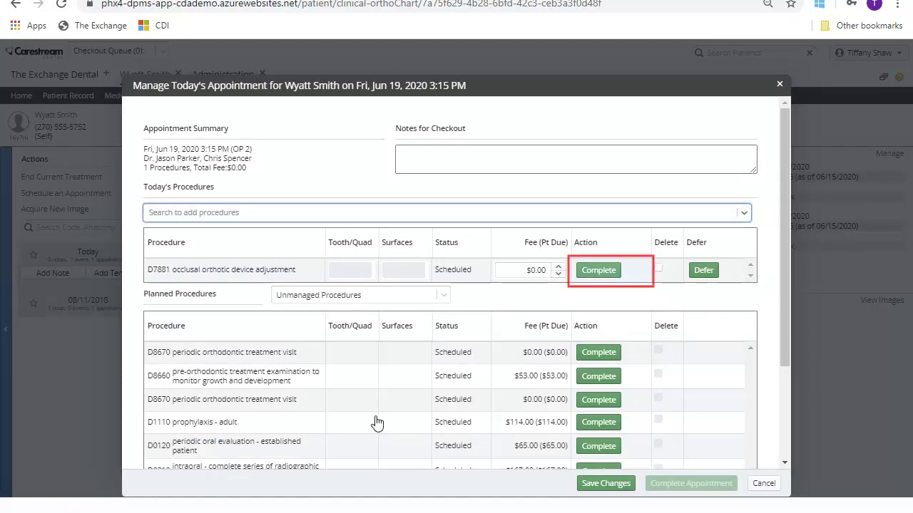
{"action": "left_click", "coordinate": [597, 271]}
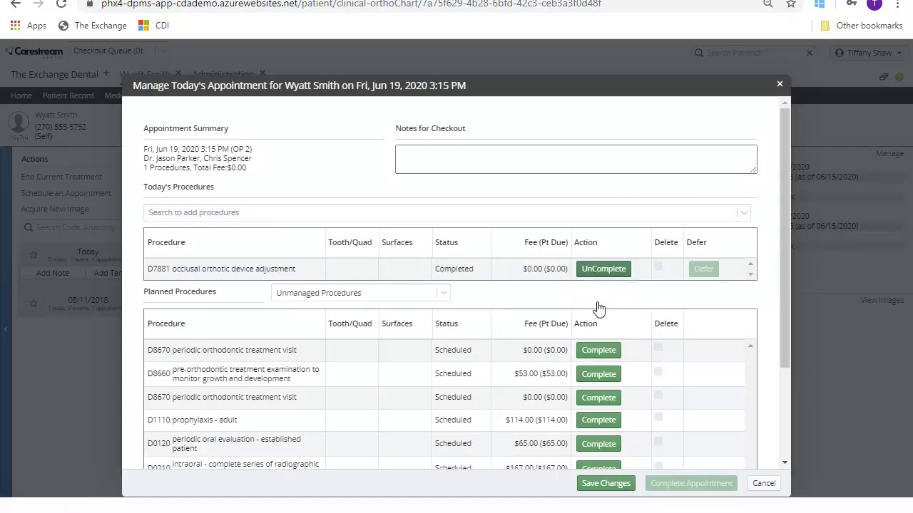
{"action": "left_click", "coordinate": [605, 483]}
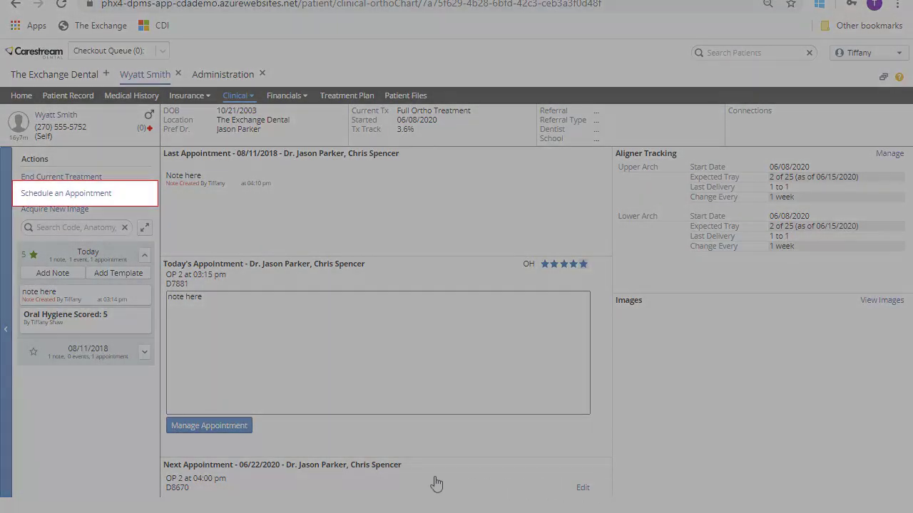
Step: Create a new appointment for the patient with procedure D7881 and send it to the schedule for placement
{"action": "left_click", "coordinate": [30, 197]}
{"action": "type", "text": "881"}
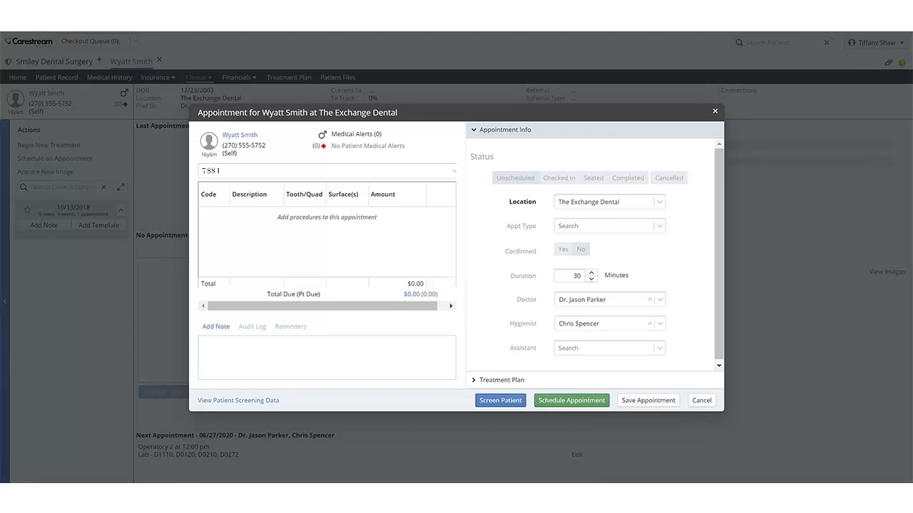
{"action": "key", "text": "Return"}
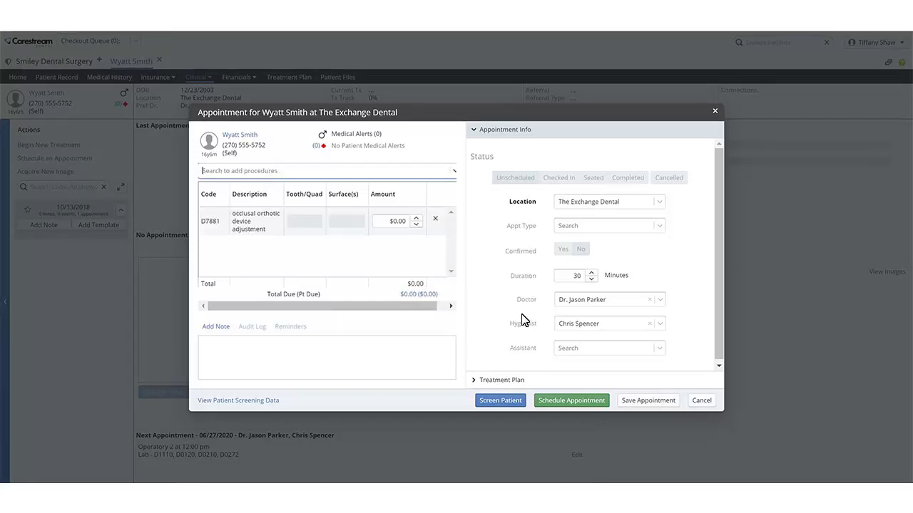
{"action": "left_click", "coordinate": [550, 398]}
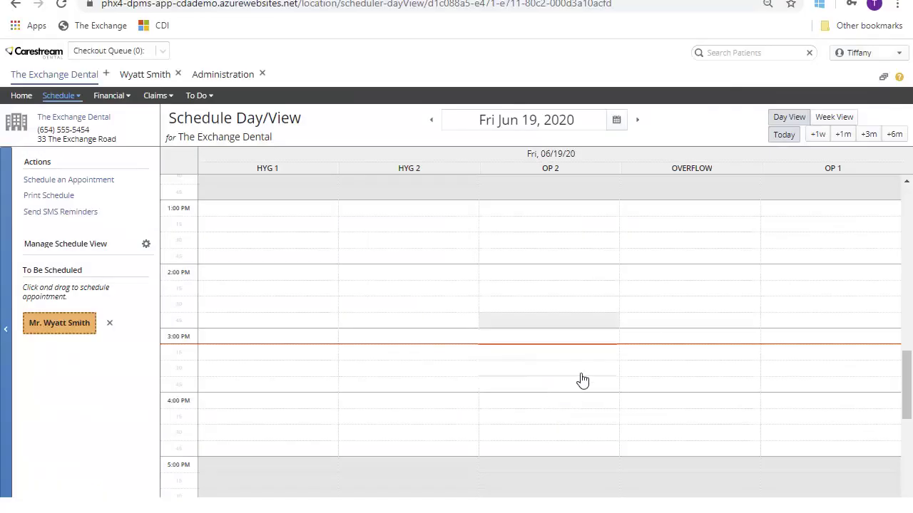
Step: Place the pending appointment on the schedule for June 26, 2020, in OP 2 at about 3:15 PM
{"action": "left_click", "coordinate": [615, 121]}
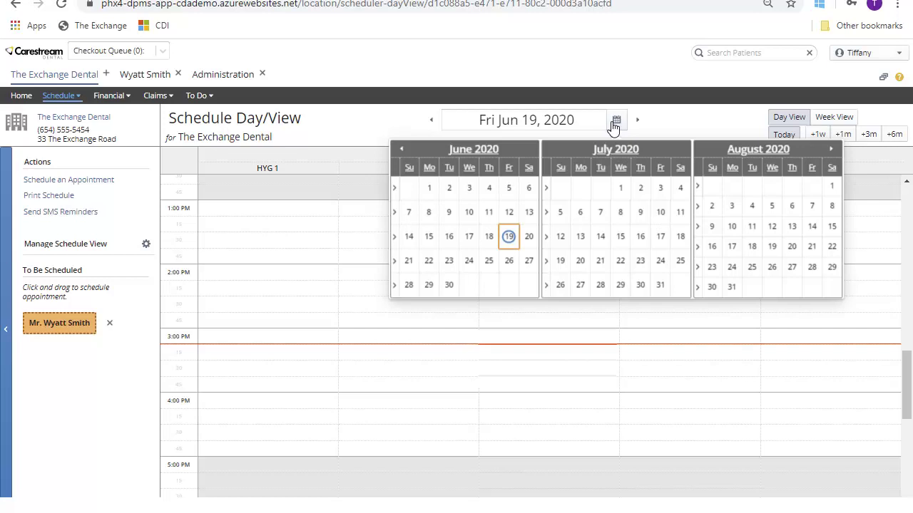
{"action": "left_click", "coordinate": [508, 261]}
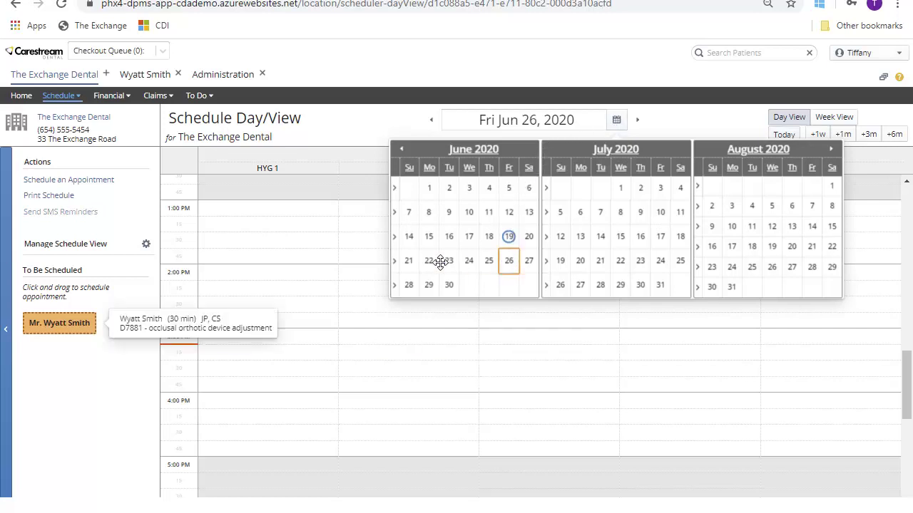
{"action": "left_click_drag", "start_coordinate": [47, 321], "coordinate": [532, 347]}
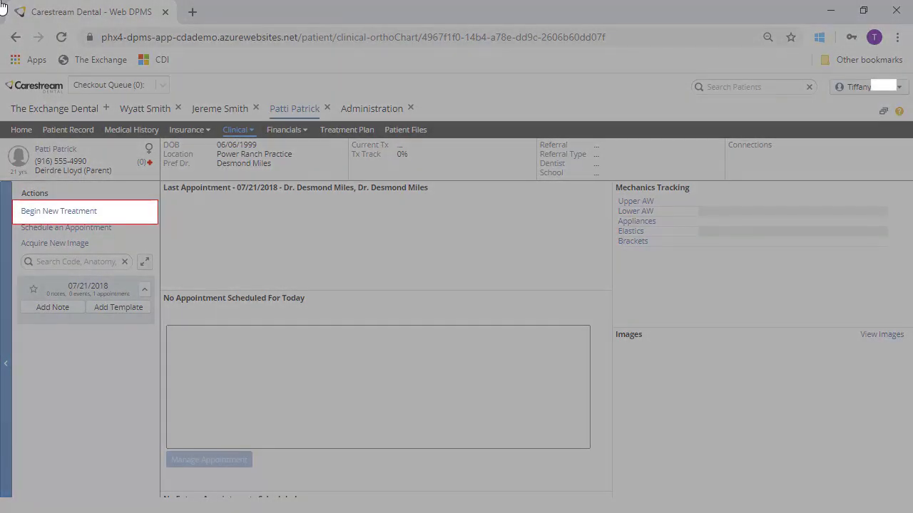
Step: Begin a new Full Ortho Treatment with an estimated 8 months and the Aligners modality, and save it
{"action": "left_click", "coordinate": [58, 211]}
{"action": "type", "text": "full"}
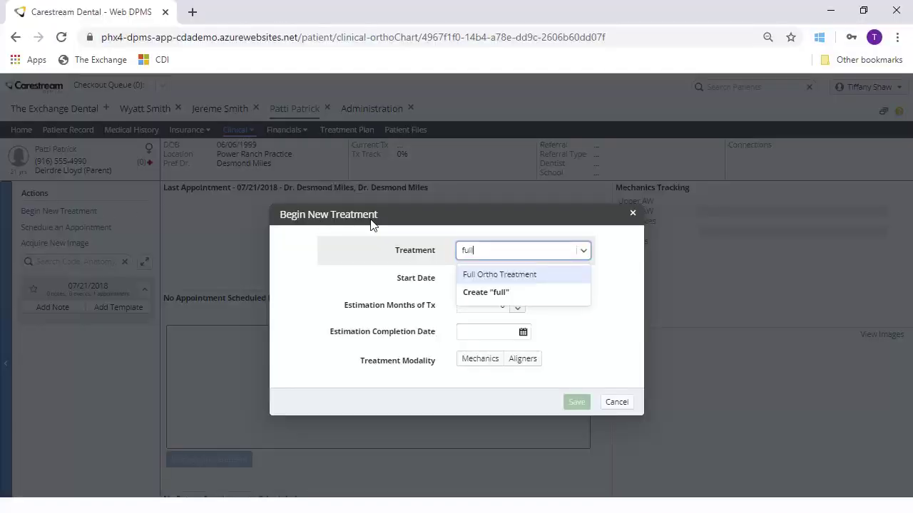
{"action": "left_click", "coordinate": [489, 273]}
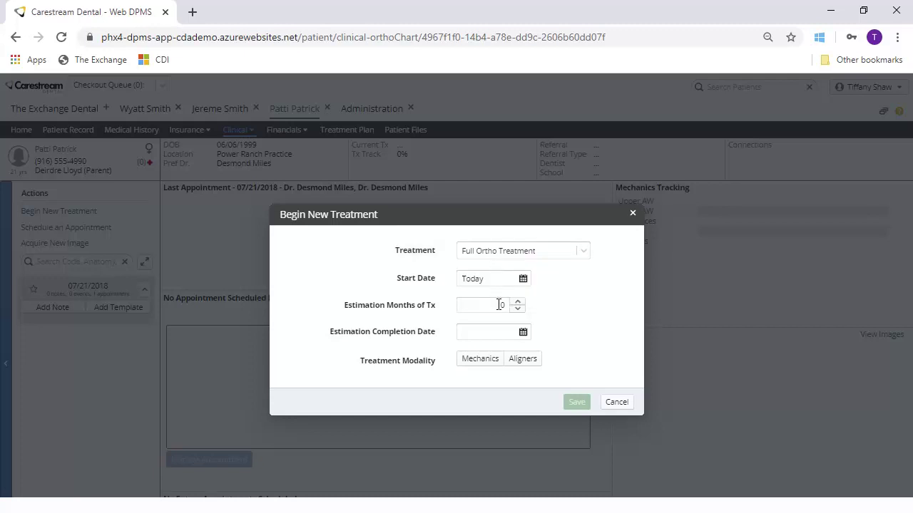
{"action": "left_click", "coordinate": [499, 305]}
{"action": "type", "text": "8"}
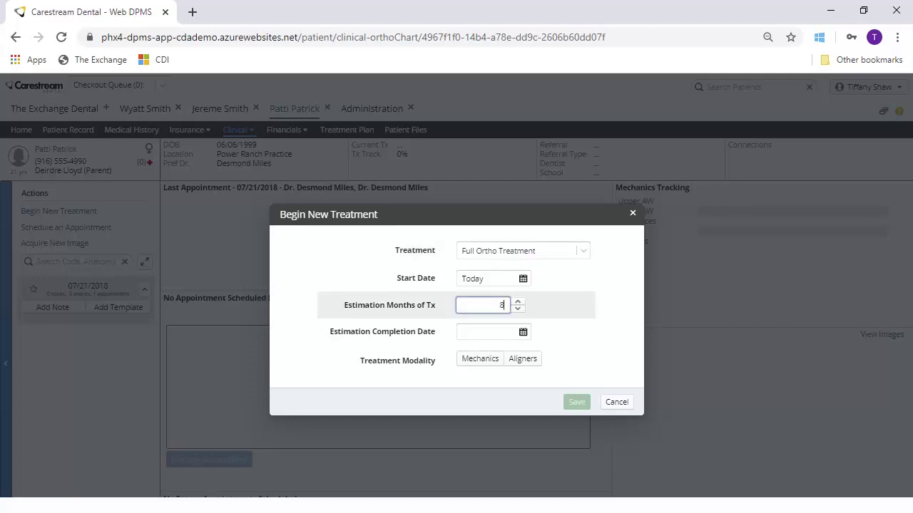
{"action": "key", "text": "Tab"}
{"action": "left_click", "coordinate": [528, 361]}
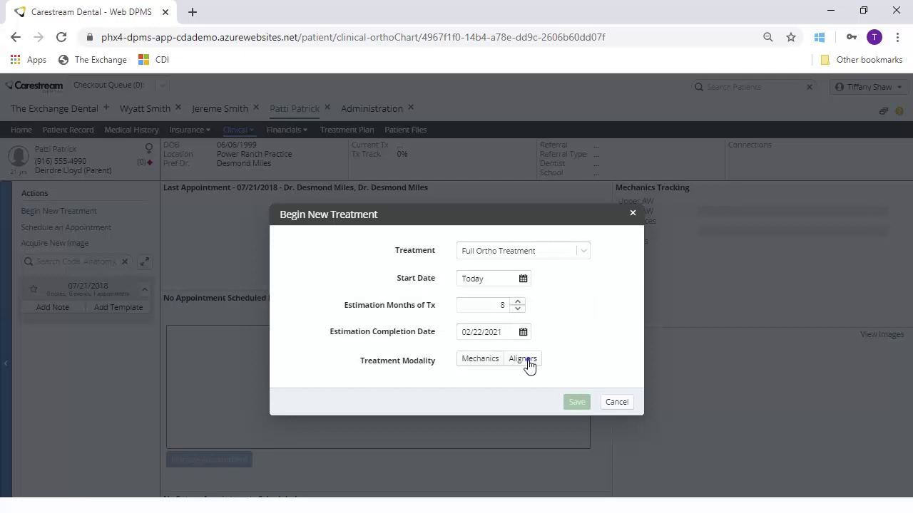
{"action": "left_click", "coordinate": [529, 361]}
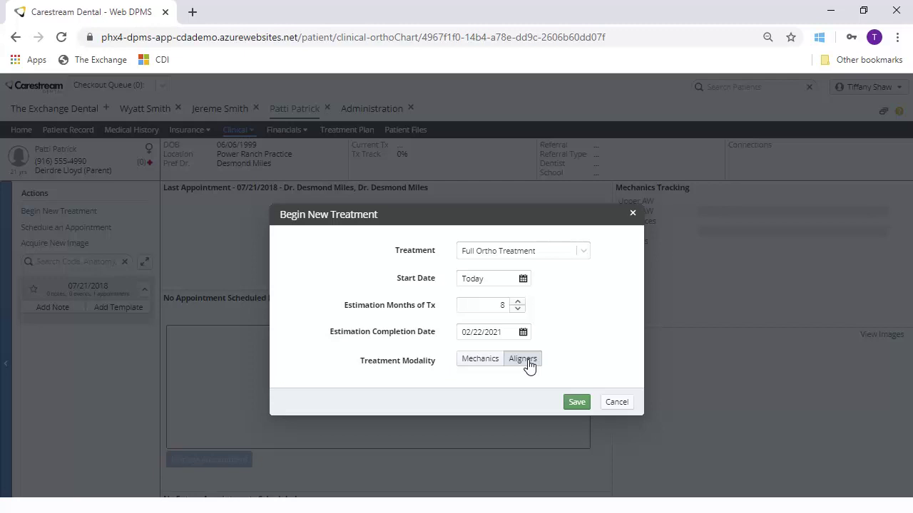
{"action": "left_click", "coordinate": [579, 402]}
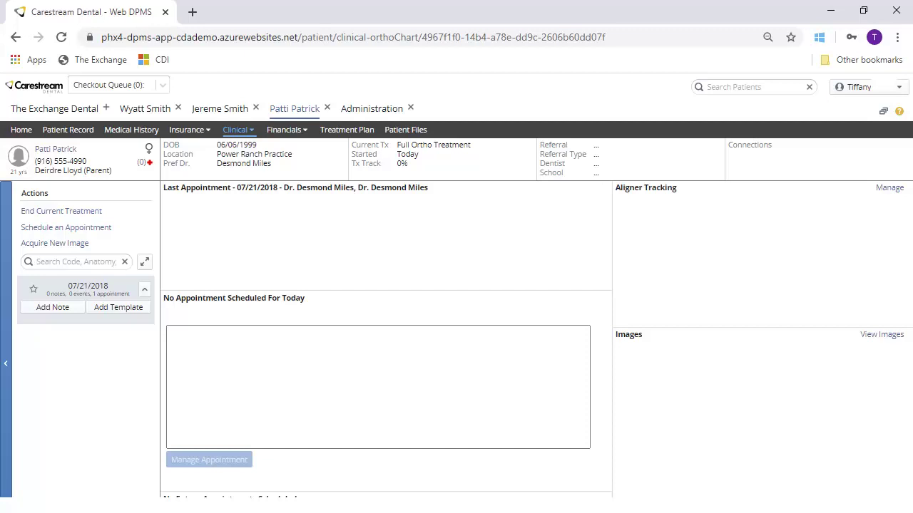
Step: Start a new aligner plan from the clinical chart's aligner tracking and create "Smile Direct" as its aligner brand
{"action": "left_click", "coordinate": [238, 129]}
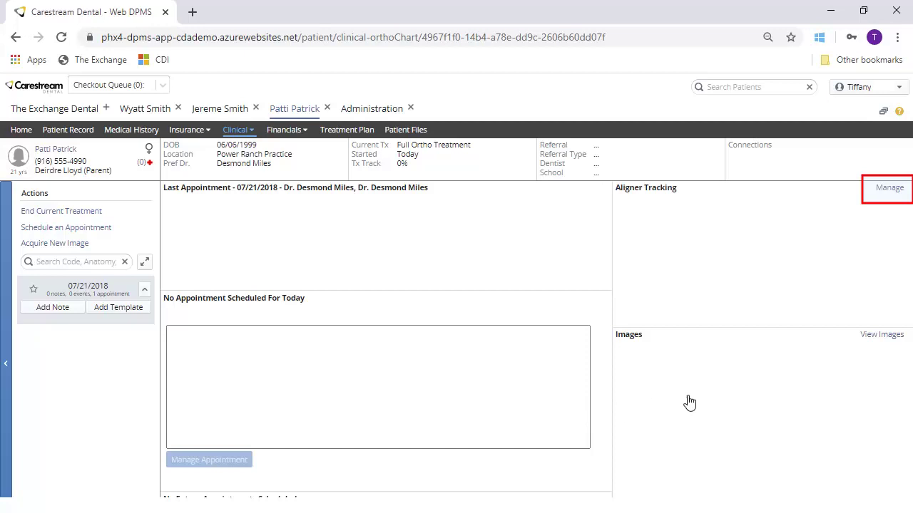
{"action": "left_click", "coordinate": [884, 190]}
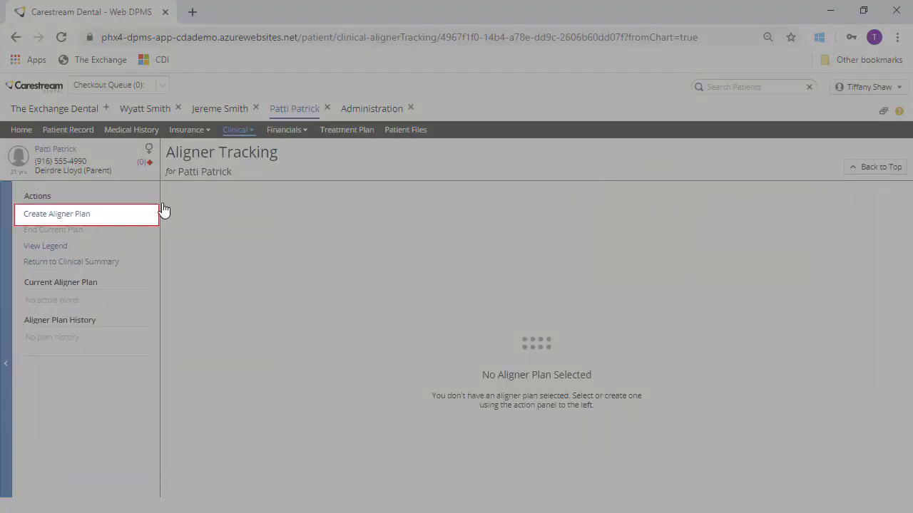
{"action": "left_click", "coordinate": [84, 214]}
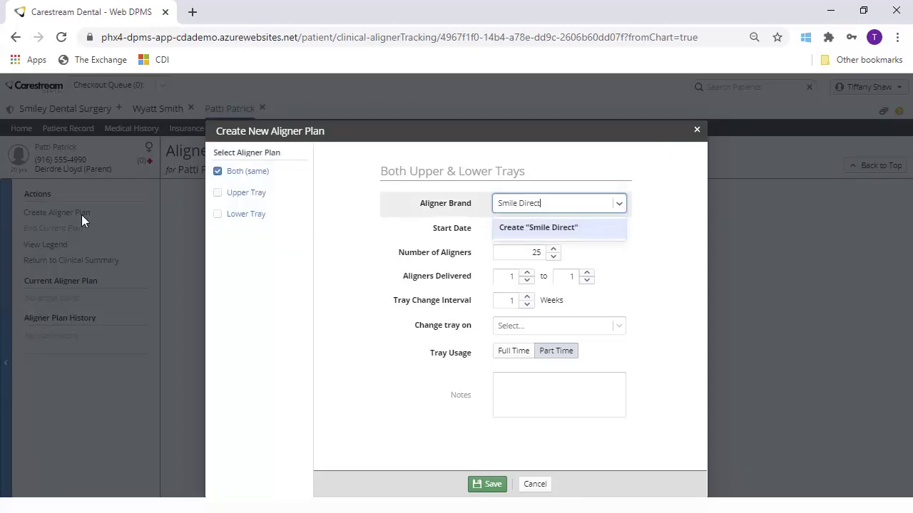
{"action": "left_click", "coordinate": [535, 227]}
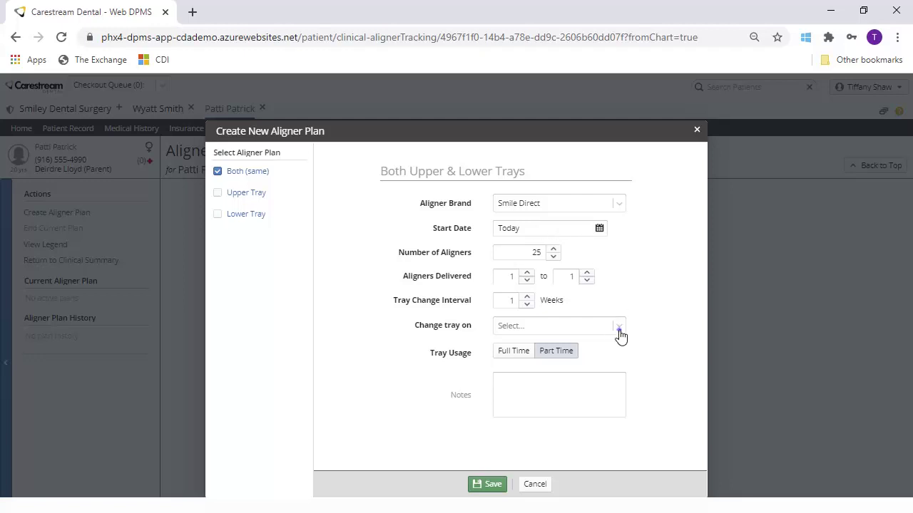
Step: Set the aligner plan's tray change day to Wednesday and tray usage to Full Time, and save the plan
{"action": "left_click", "coordinate": [619, 329]}
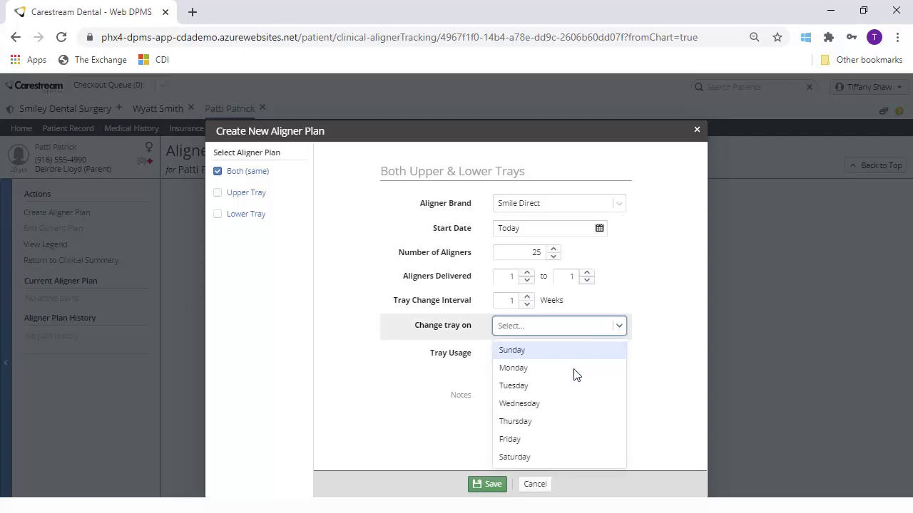
{"action": "left_click", "coordinate": [567, 404]}
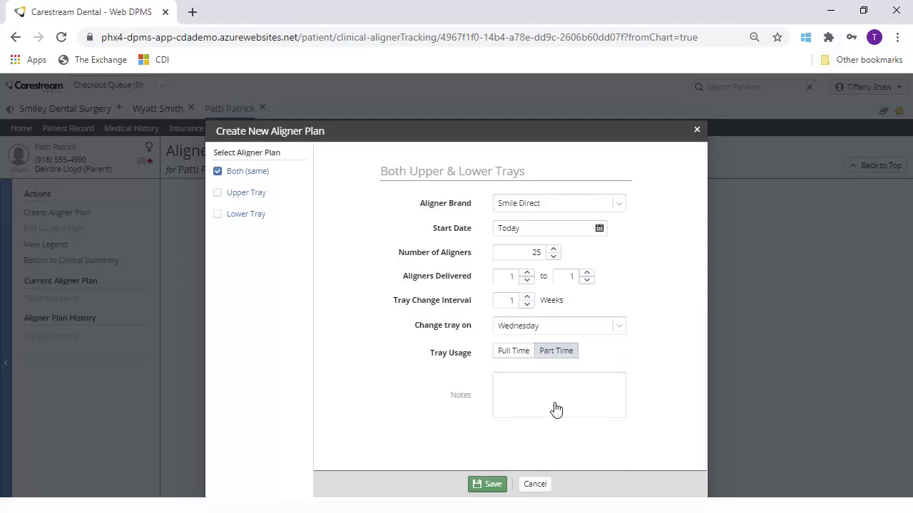
{"action": "left_click", "coordinate": [524, 359]}
{"action": "left_click", "coordinate": [488, 484]}
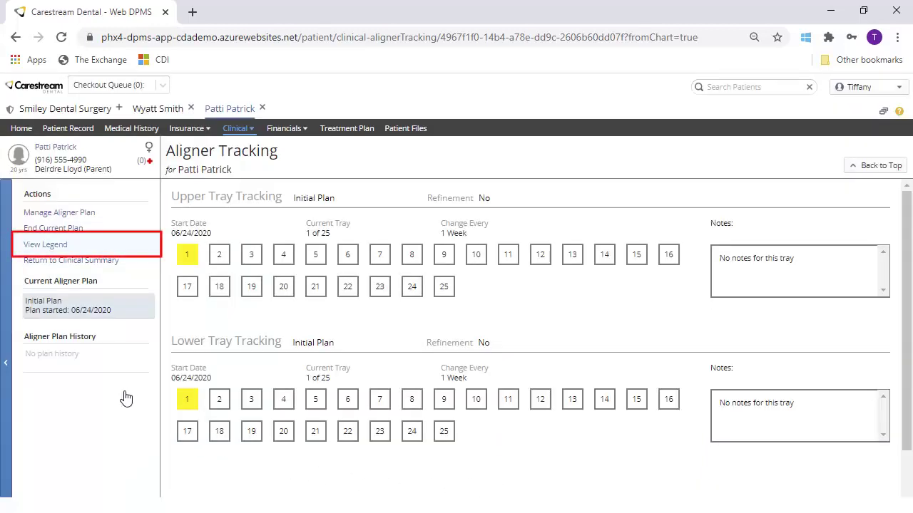
Step: Examine the aligner tracking legend for the meaning of the tray colors and close it
{"action": "left_click", "coordinate": [61, 245]}
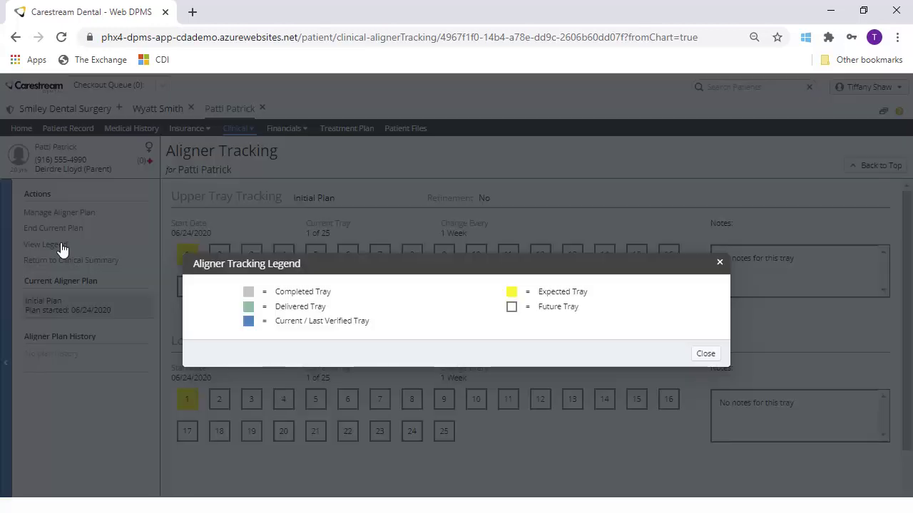
{"action": "left_click", "coordinate": [705, 355]}
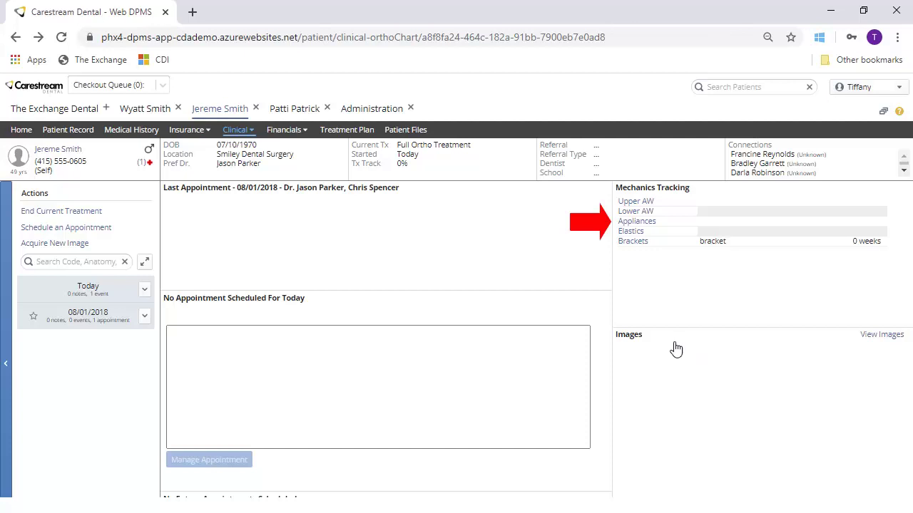
Step: Add "stainless steel" as a planned upper archwire in the patient's mechanics tracking and activate it as current
{"action": "left_click", "coordinate": [637, 202]}
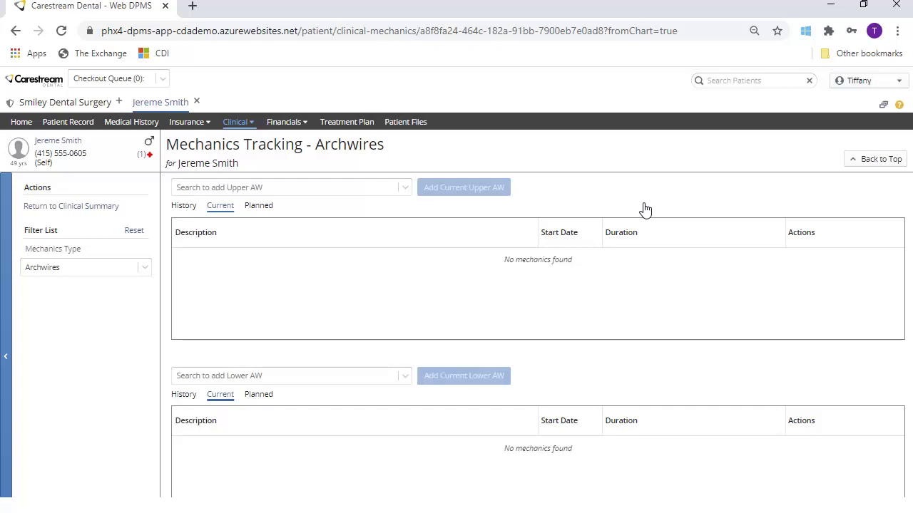
{"action": "left_click", "coordinate": [264, 206]}
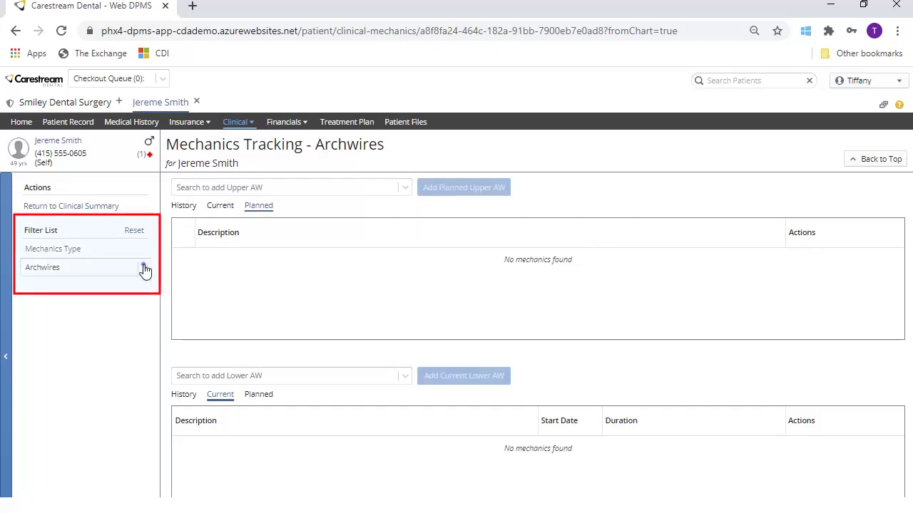
{"action": "left_click", "coordinate": [145, 269]}
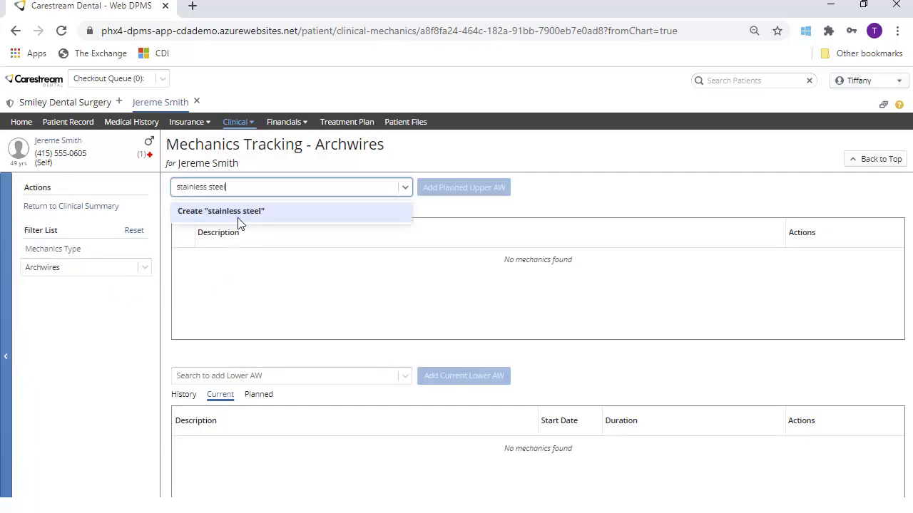
{"action": "left_click", "coordinate": [239, 223]}
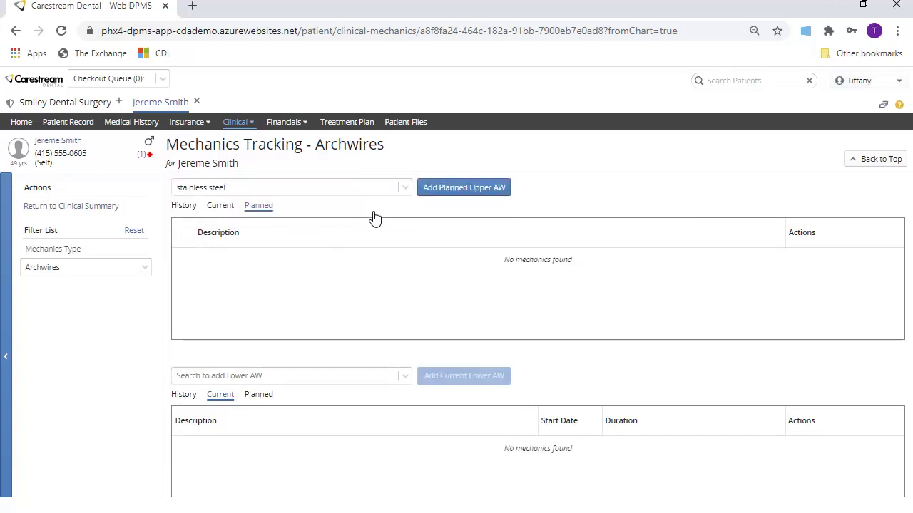
{"action": "left_click", "coordinate": [431, 193]}
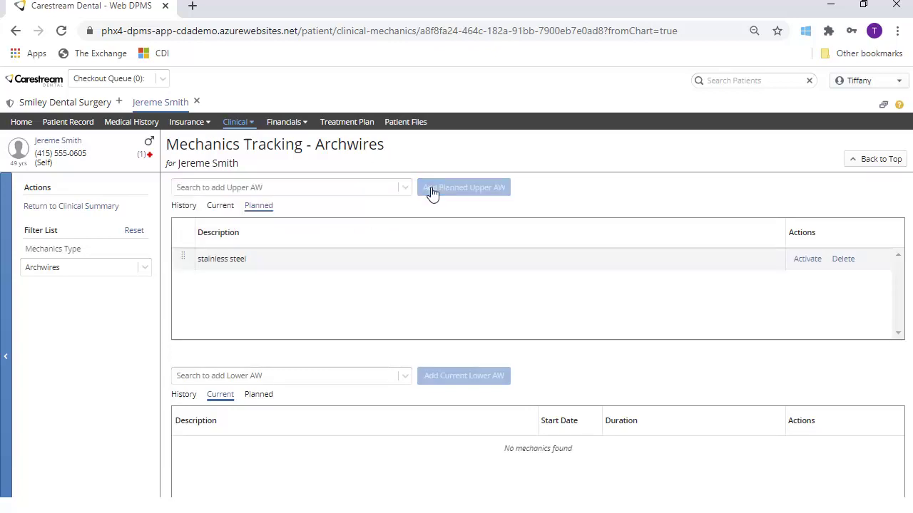
{"action": "left_click", "coordinate": [804, 261]}
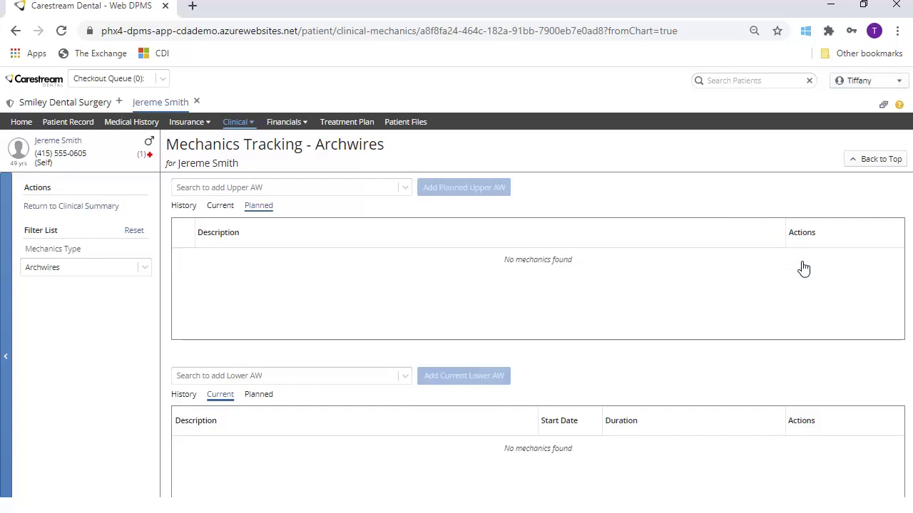
{"action": "left_click", "coordinate": [221, 207]}
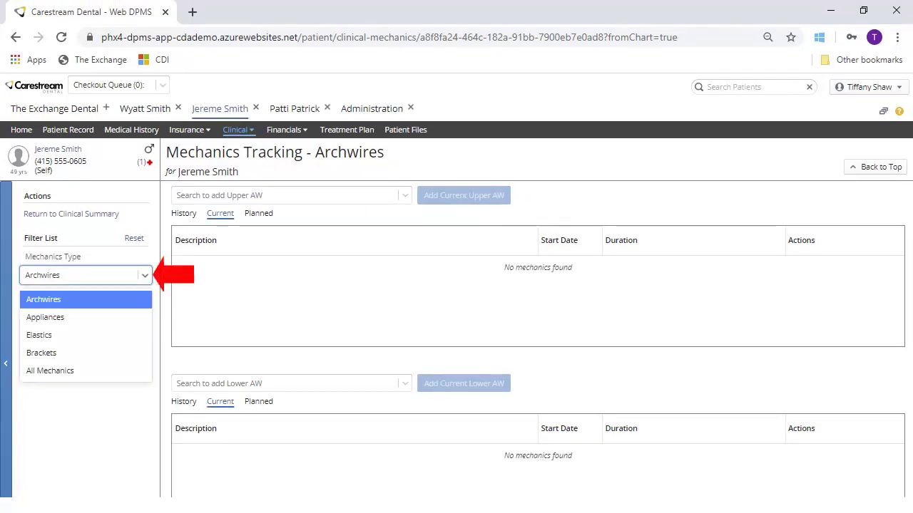